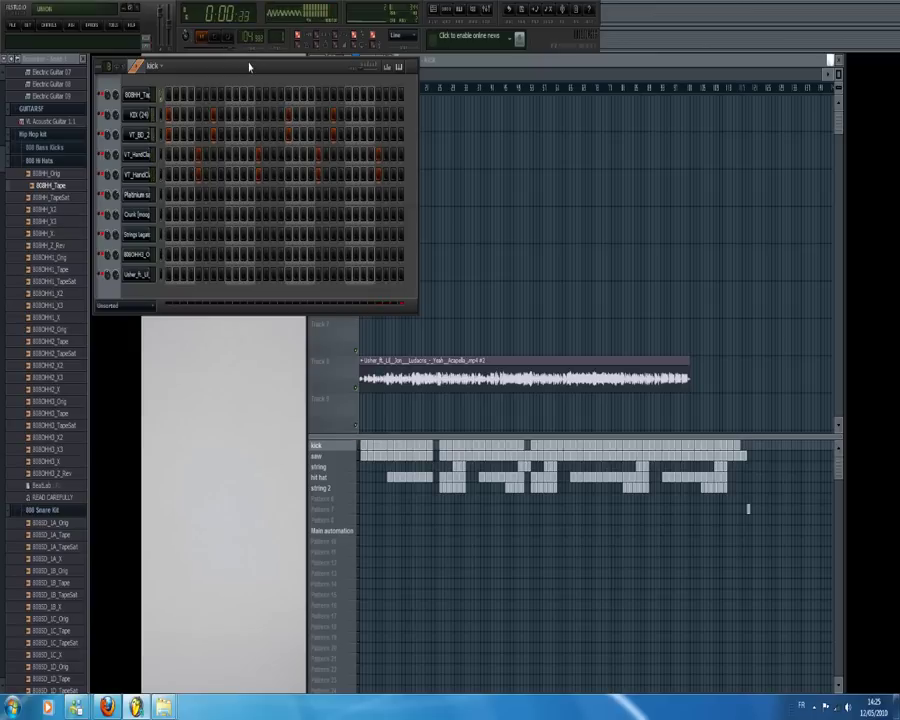
- Select the saw pattern, play its Platinium saw melody in the piano roll and close the piano roll
click(317, 457)
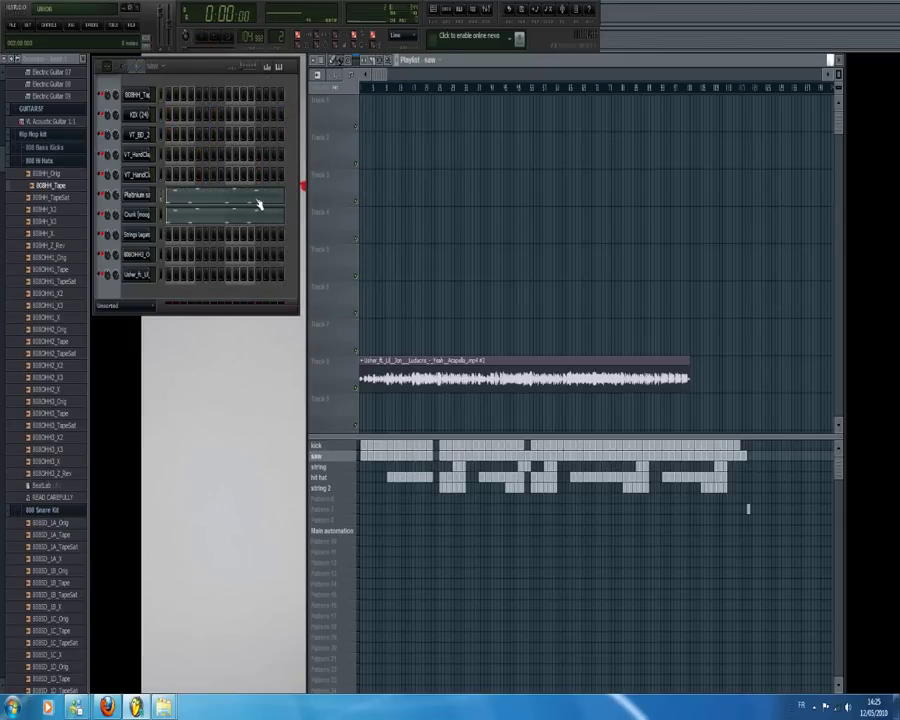
click(257, 203)
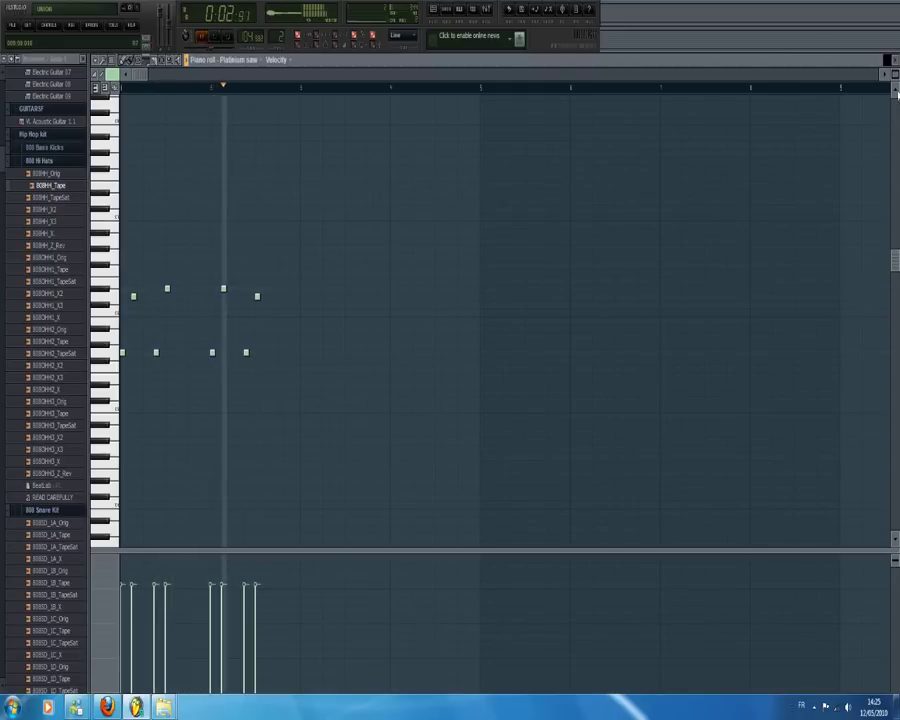
key(space)
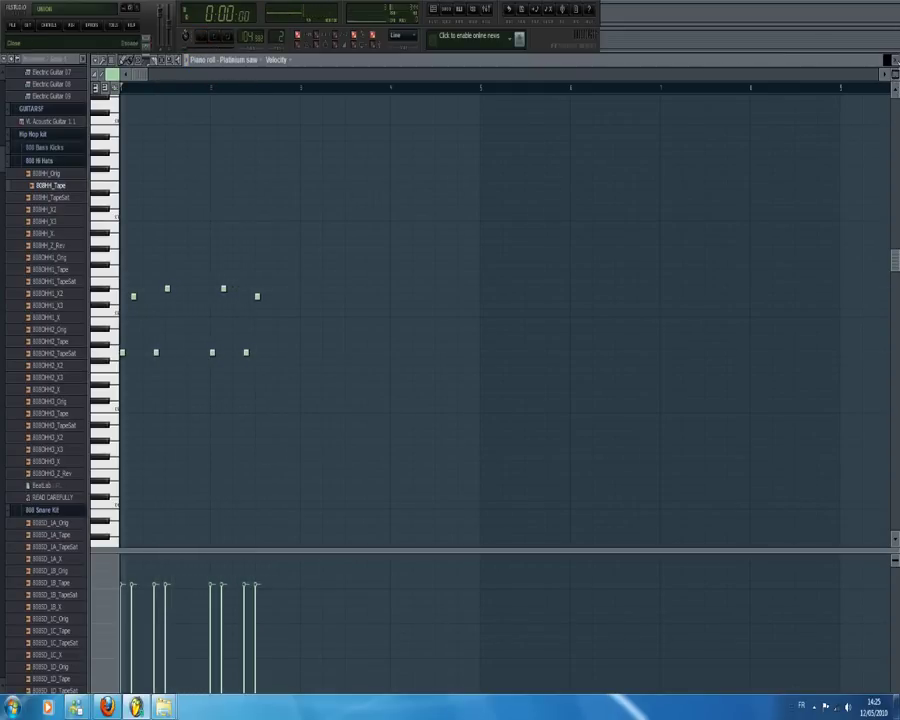
click(895, 62)
- Audition the string, hit hat and string 2 patterns one after another, stopping playback after each
click(344, 470)
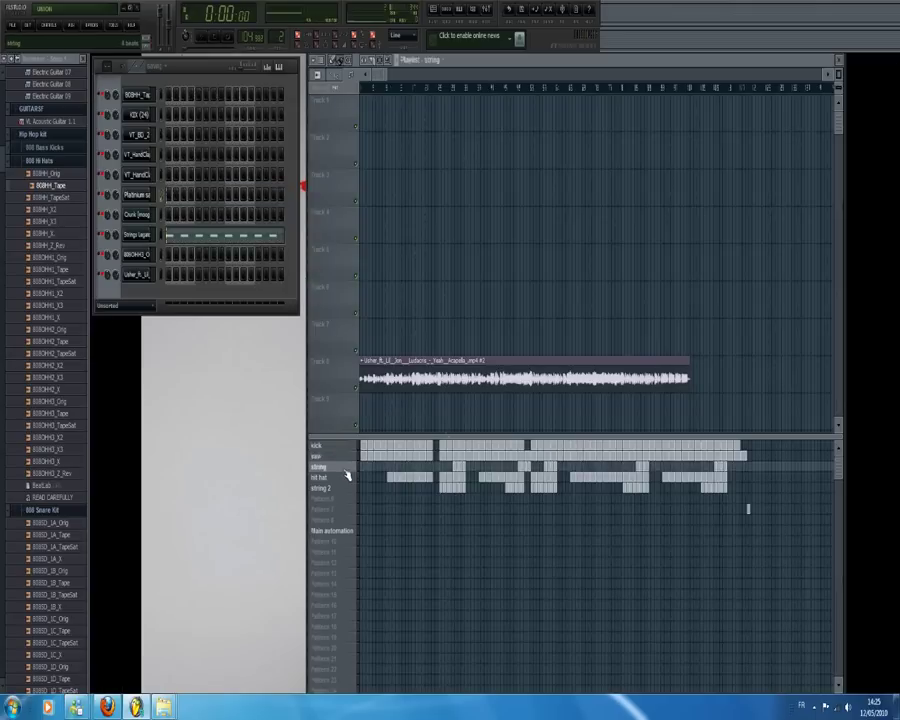
key(space)
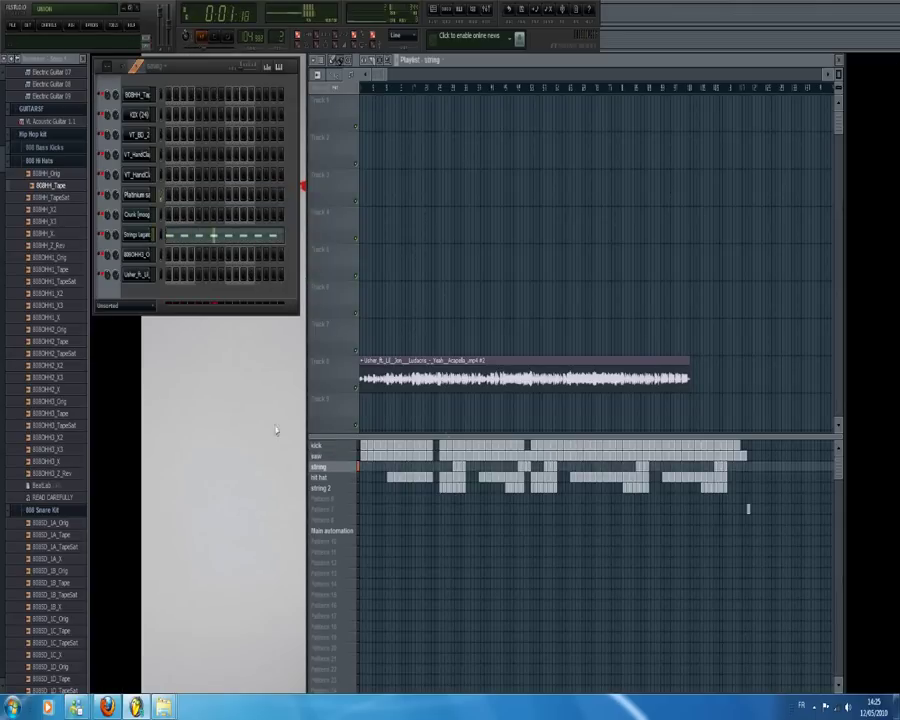
key(space)
click(321, 478)
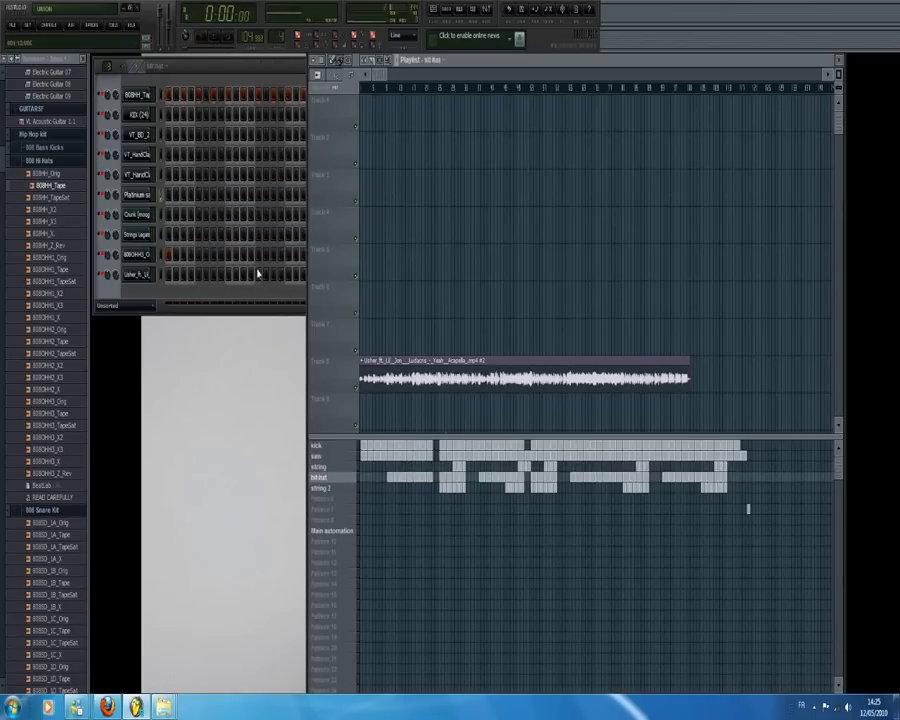
key(space)
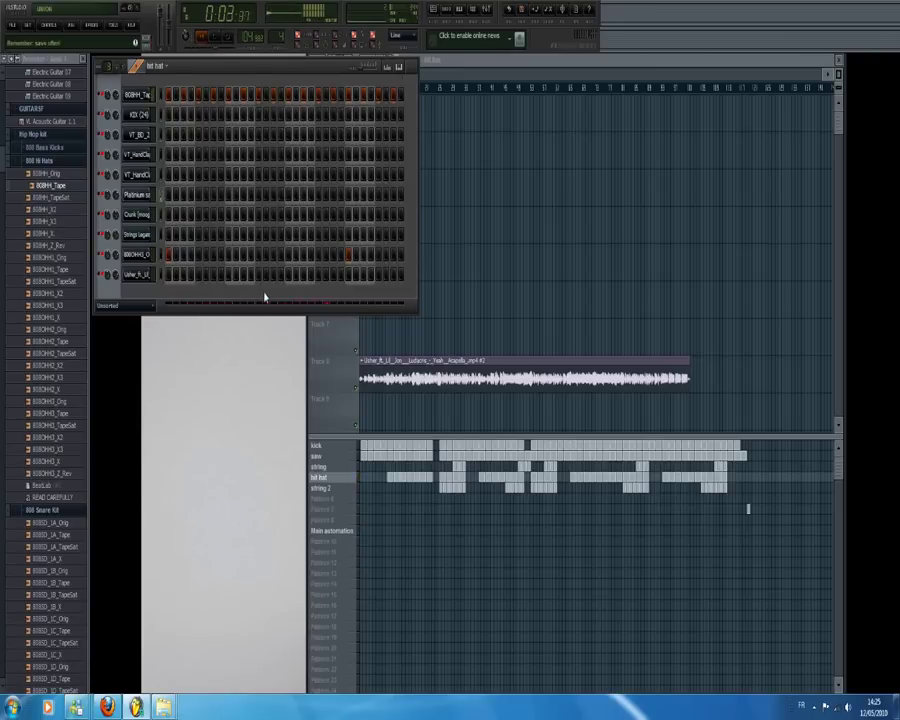
key(space)
click(322, 488)
key(space)
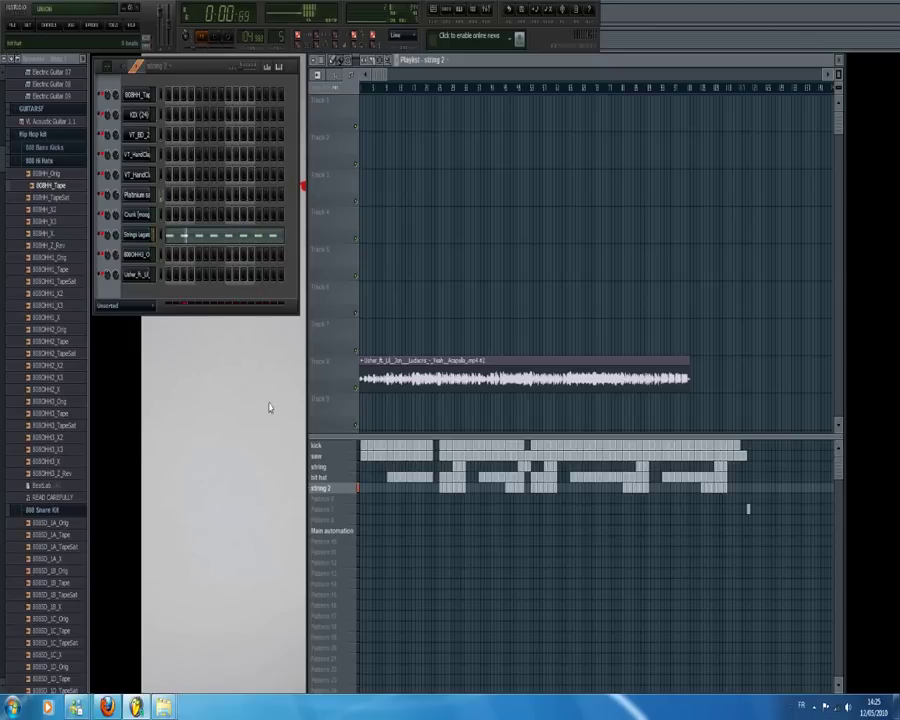
key(space)
- Select the empty Pattern 6 and open the channel settings of the Usher acapella sample
click(318, 498)
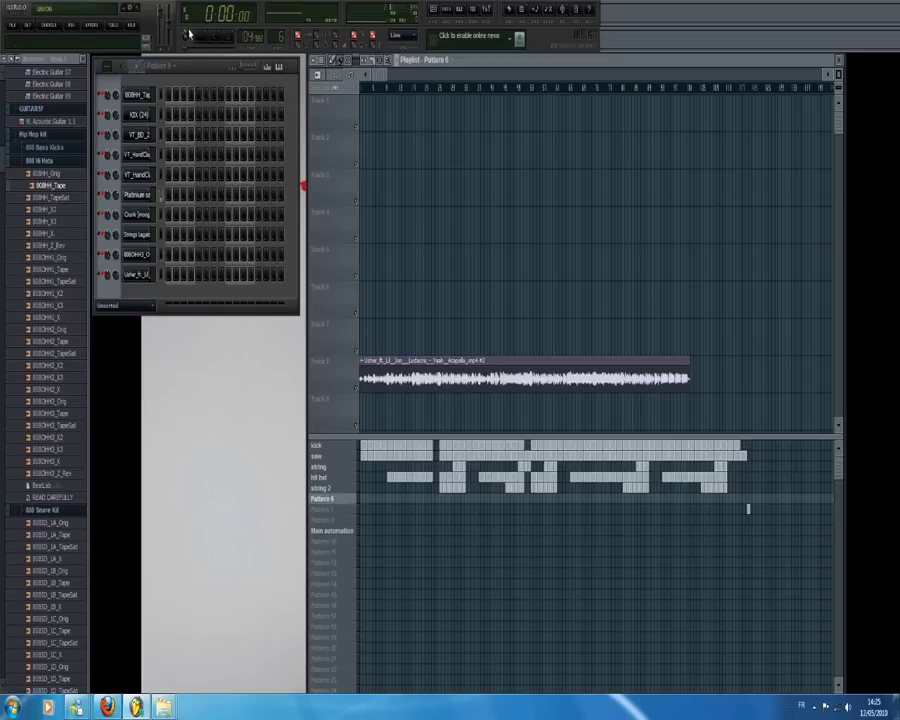
click(390, 373)
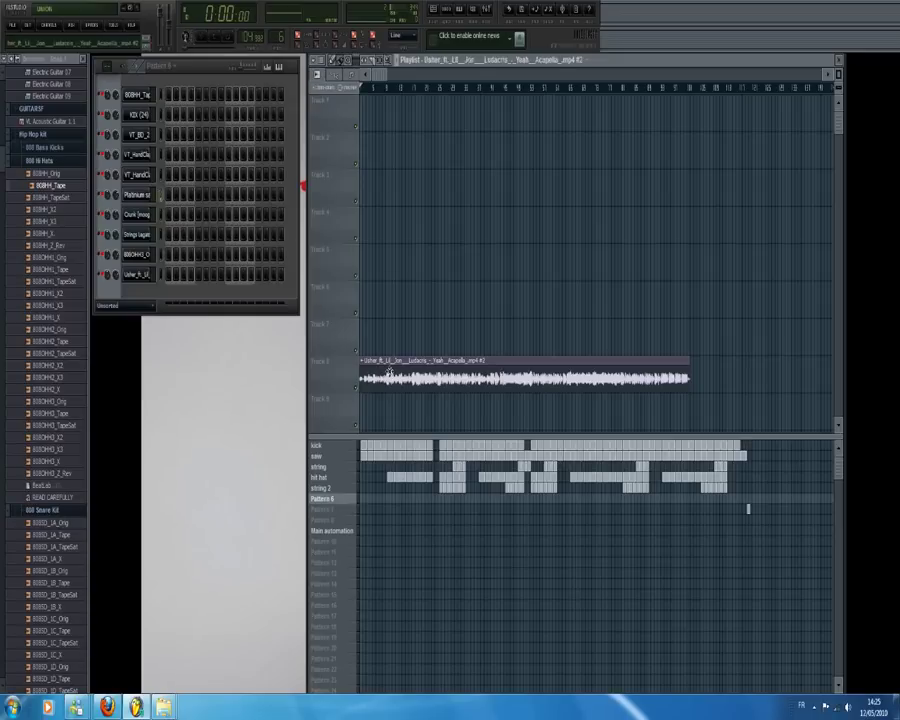
click(138, 275)
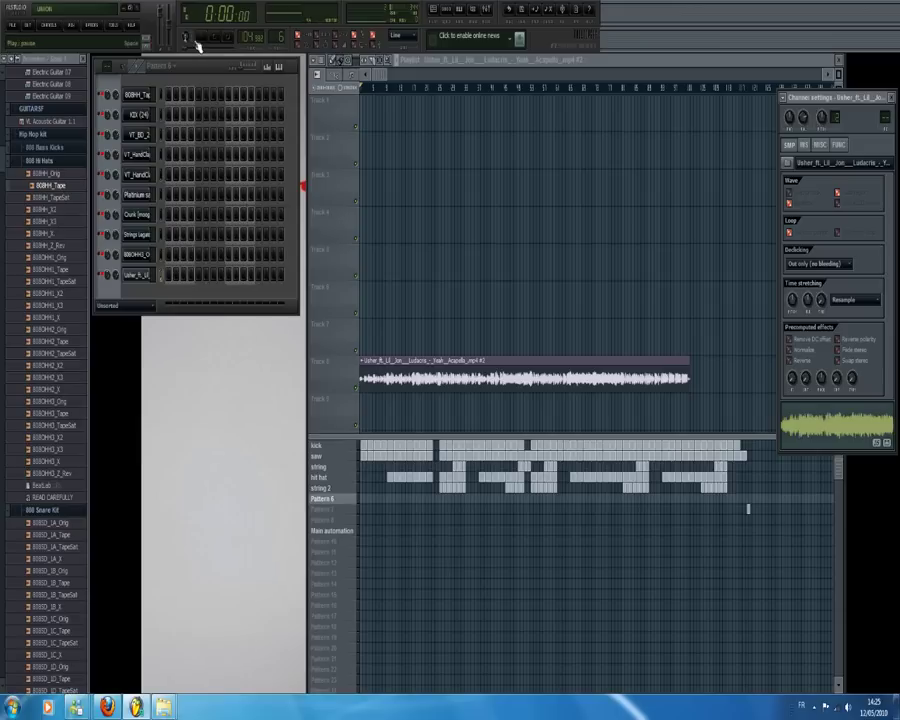
- Play the whole arrangement in song mode, dismissing the acapella's channel settings and the messenger notification
click(197, 44)
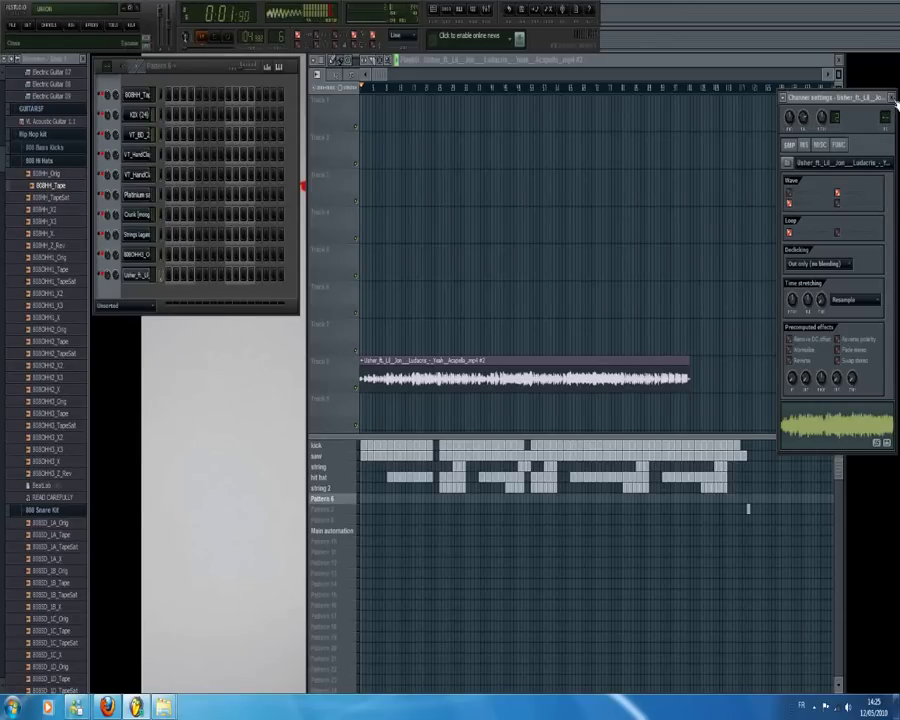
click(892, 99)
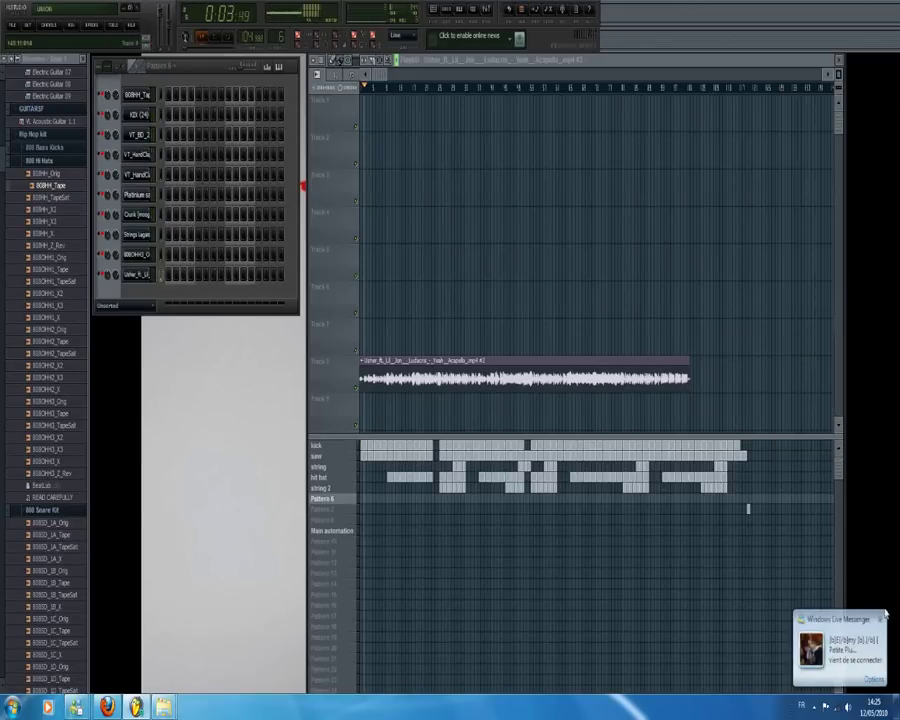
click(881, 619)
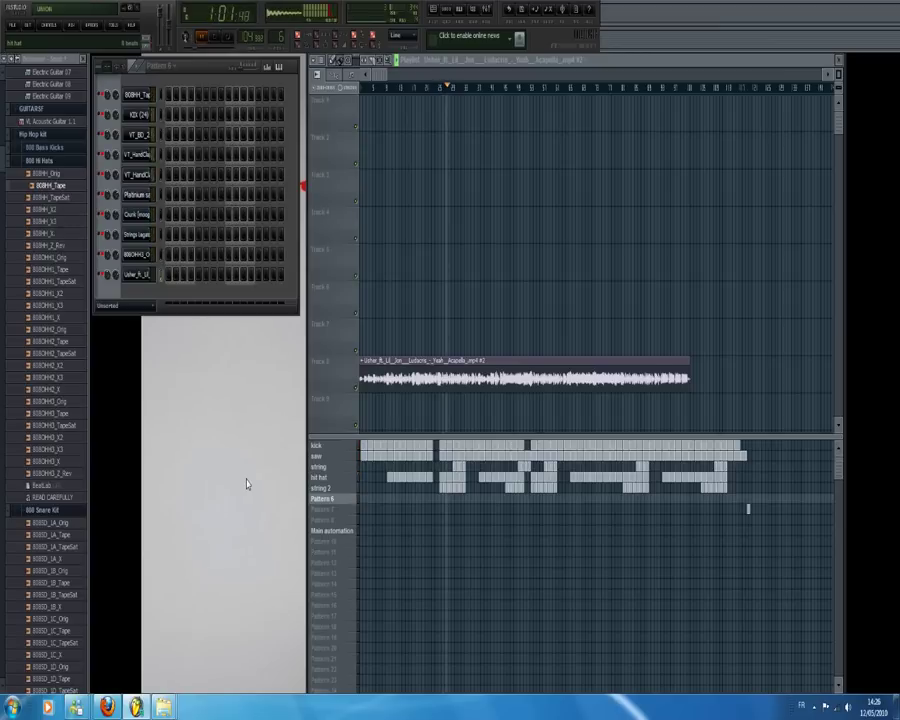
- Show all steps of the hit hat pattern in the channel rack, with the whole arrangement fitted in the playlist
click(334, 479)
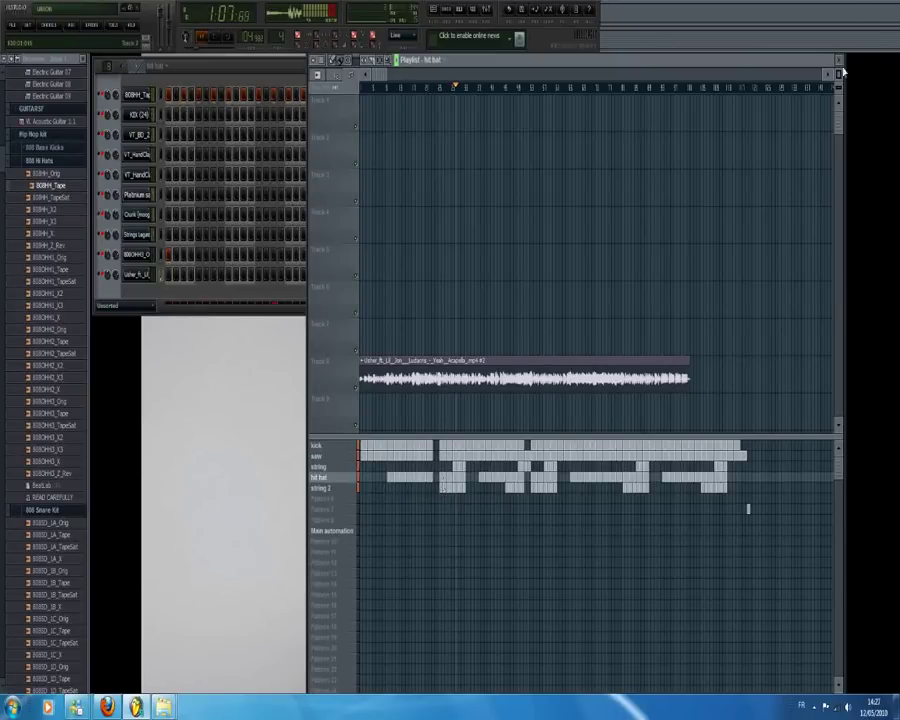
drag(838, 76, 836, 90)
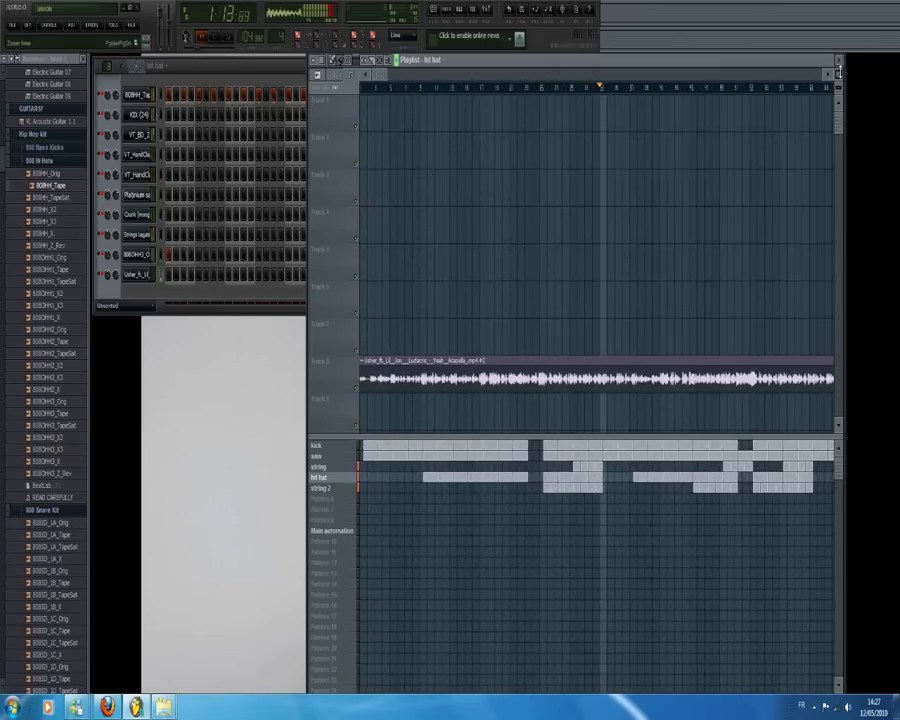
drag(840, 73, 840, 98)
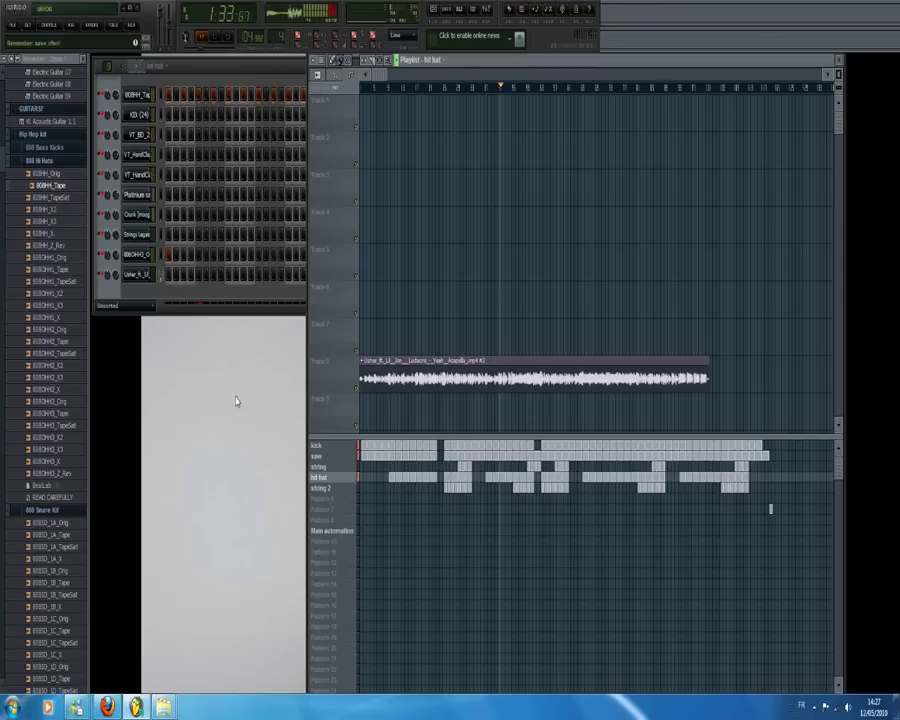
click(265, 82)
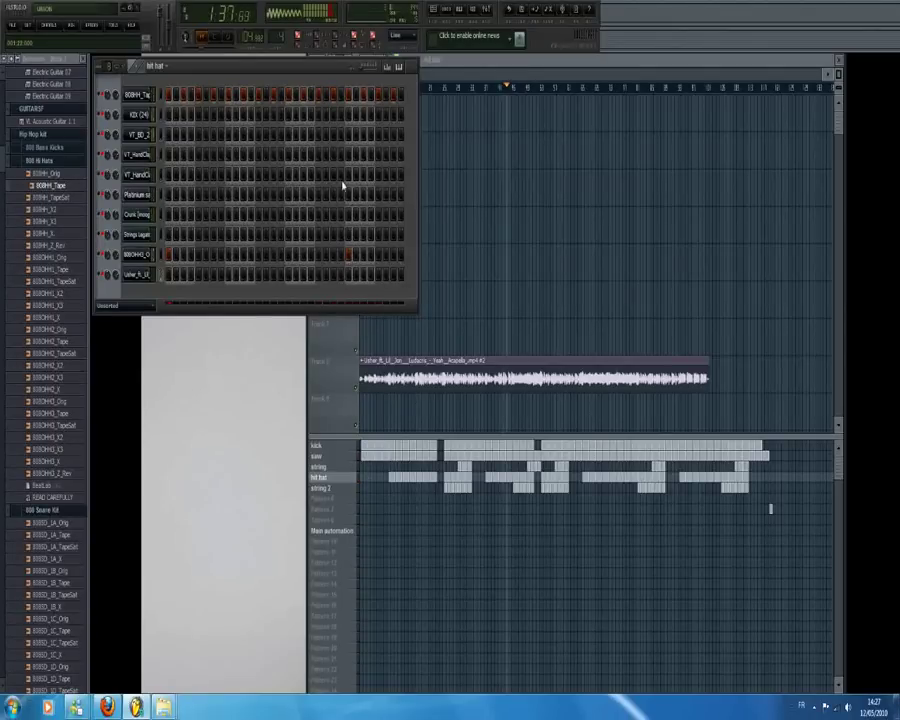
- Open the mixer, place it beneath the channel rack and narrow it to uncover more of the playlist
click(489, 10)
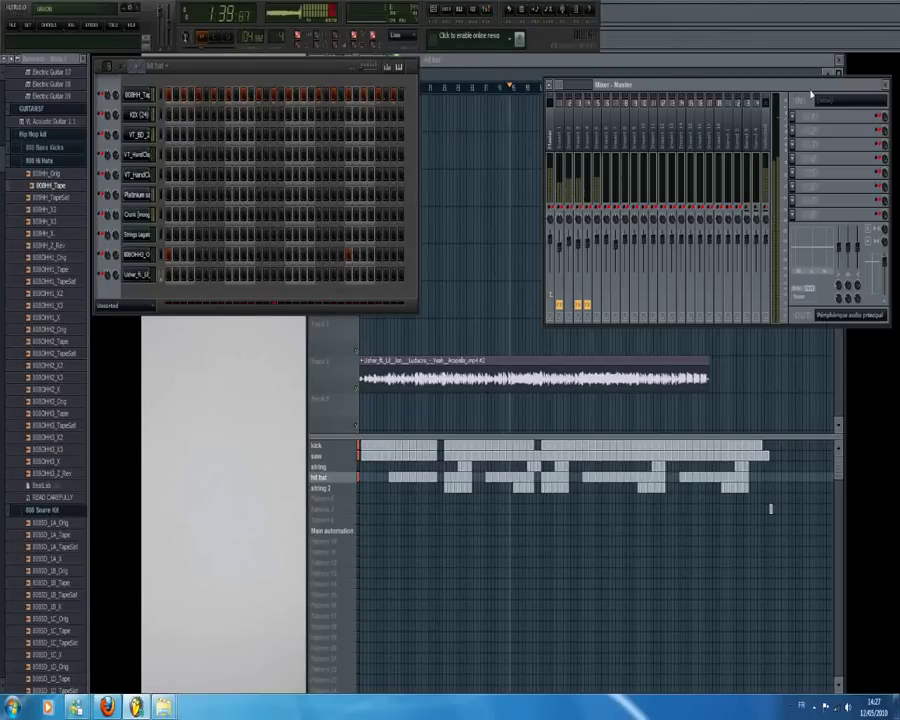
drag(812, 92, 366, 457)
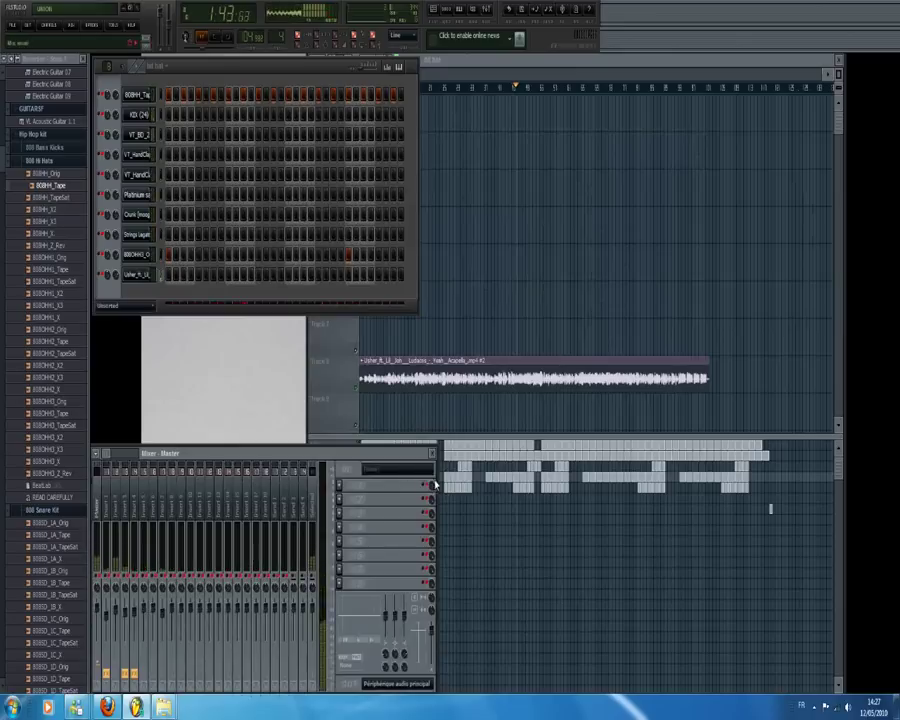
drag(437, 484, 353, 484)
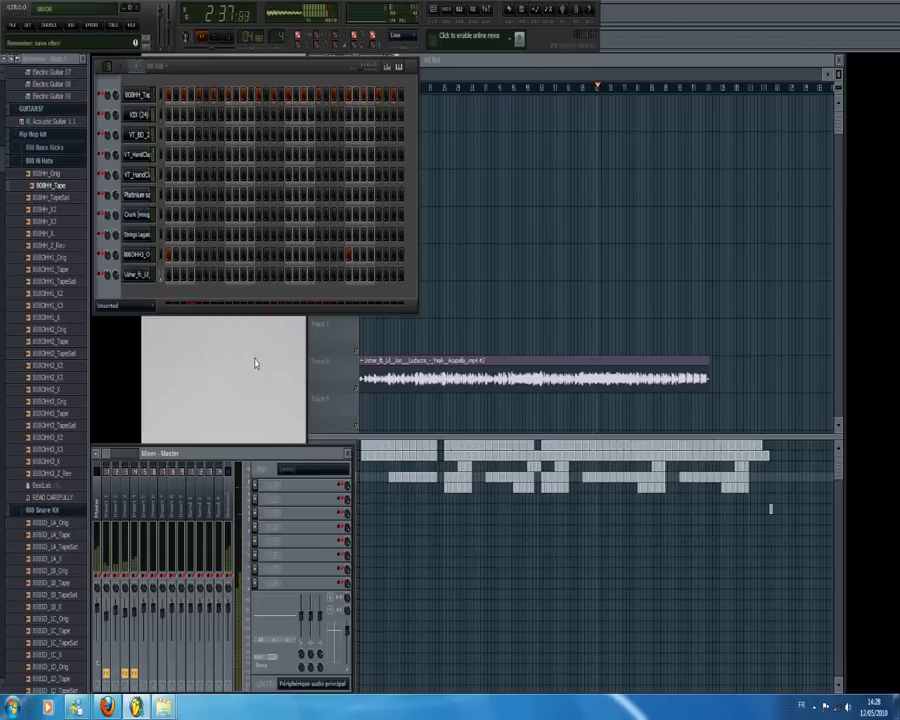
- Check the acapella audio clip's channel settings and volume, and return to the saw pattern
double_click(398, 377)
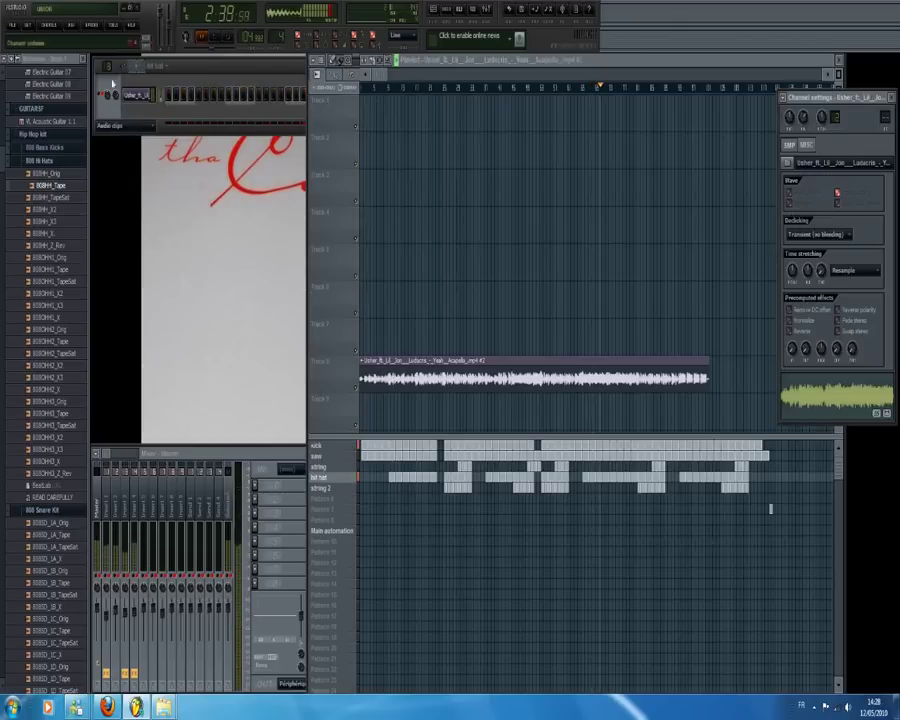
click(125, 88)
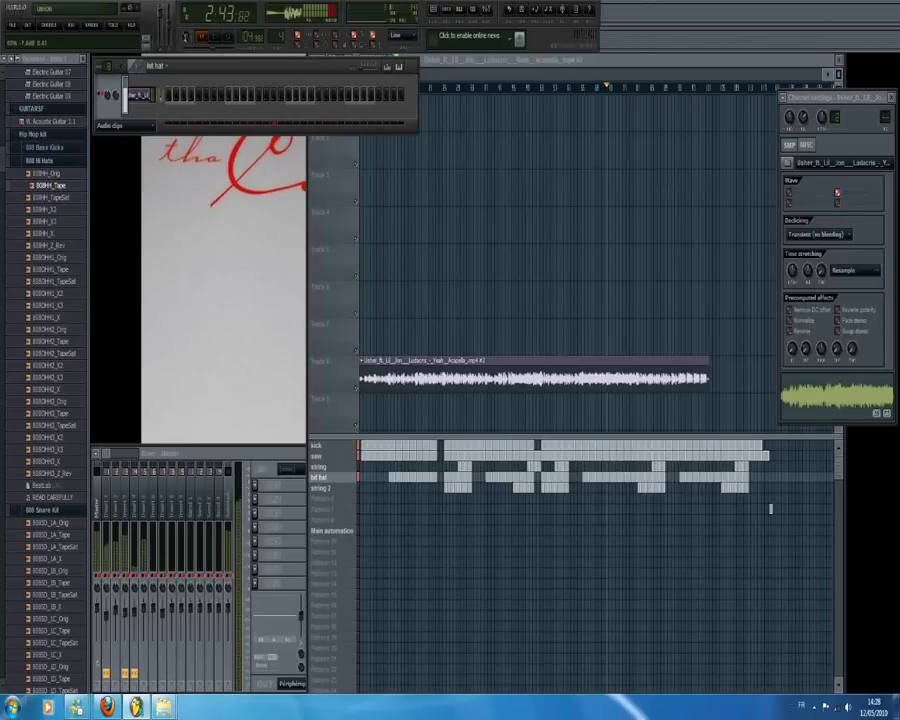
click(891, 98)
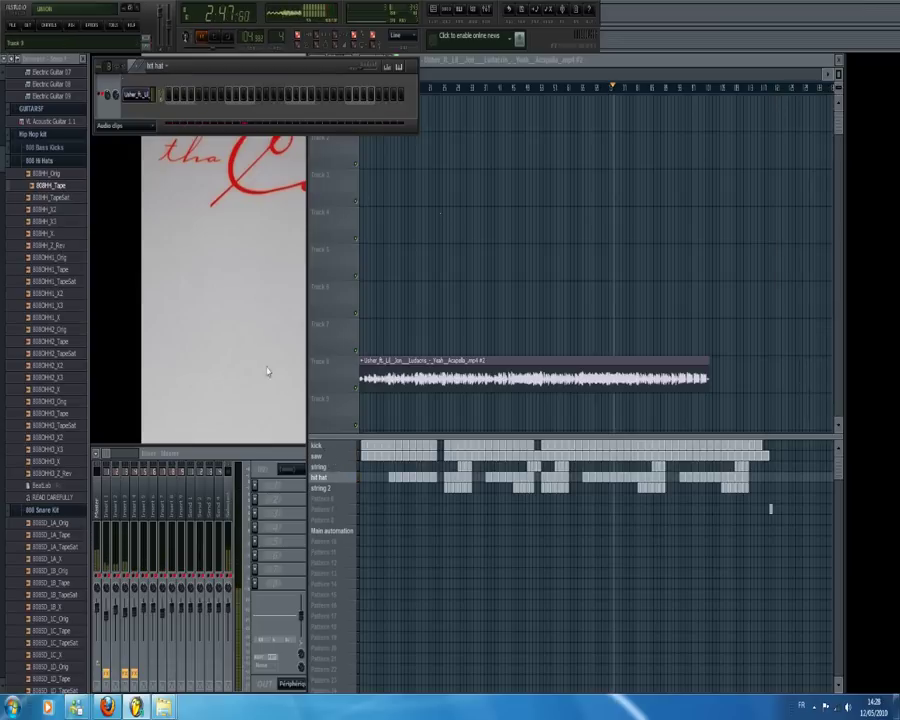
click(334, 457)
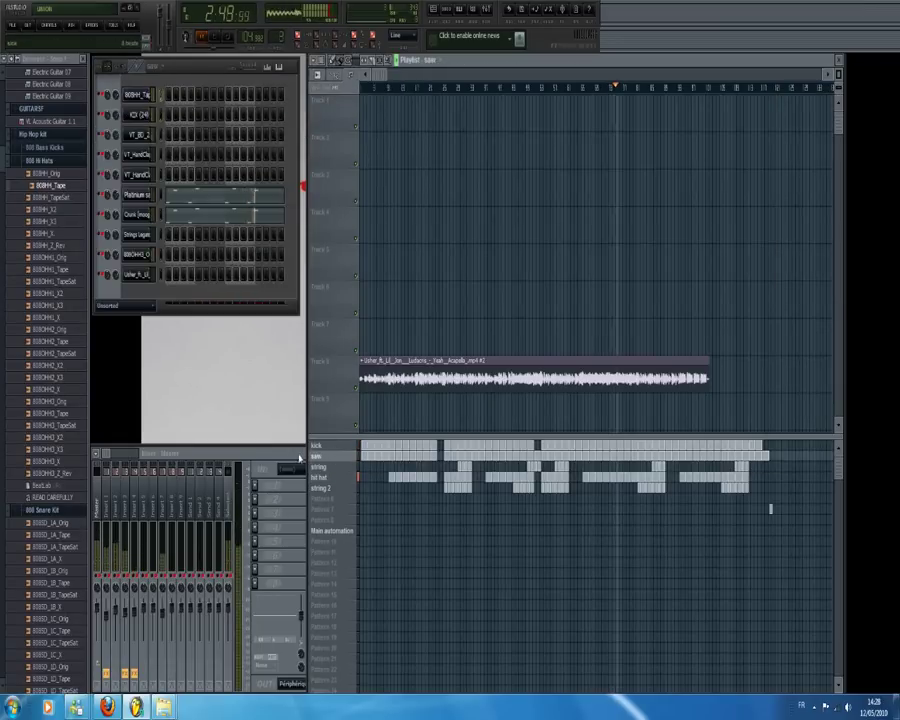